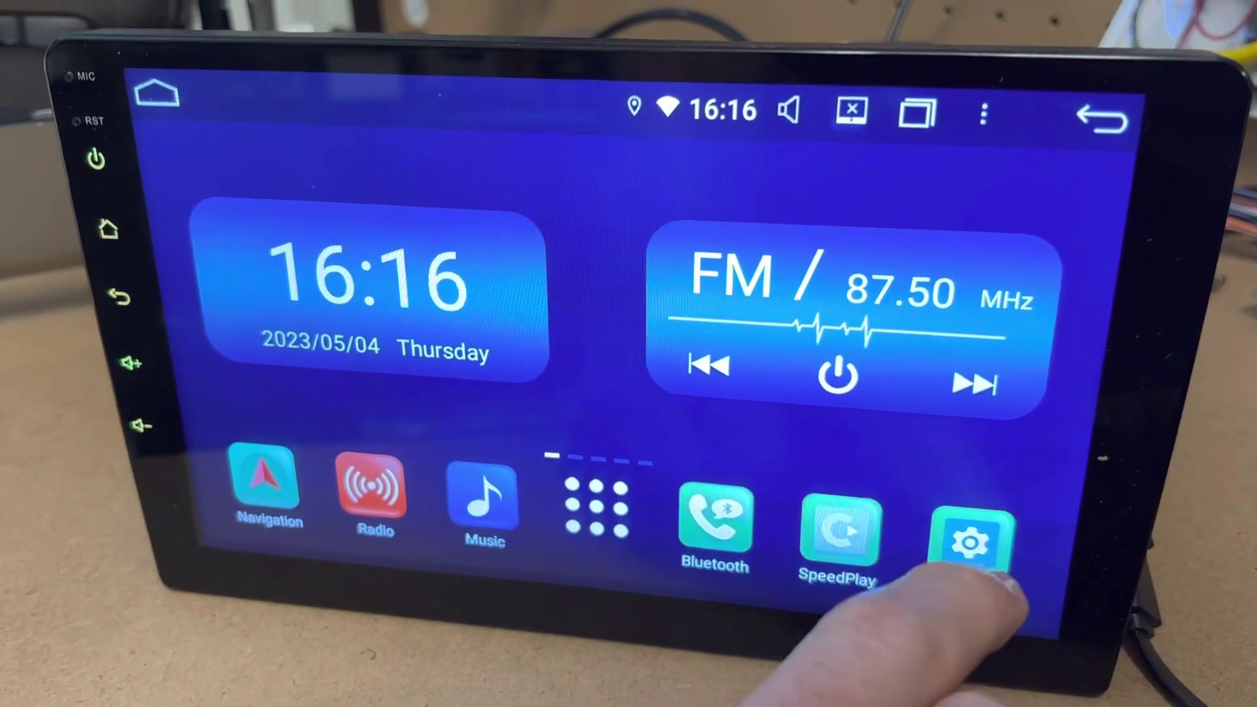
Go through Settings and Car Settings to the Factory settings password keypad.
click(970, 545)
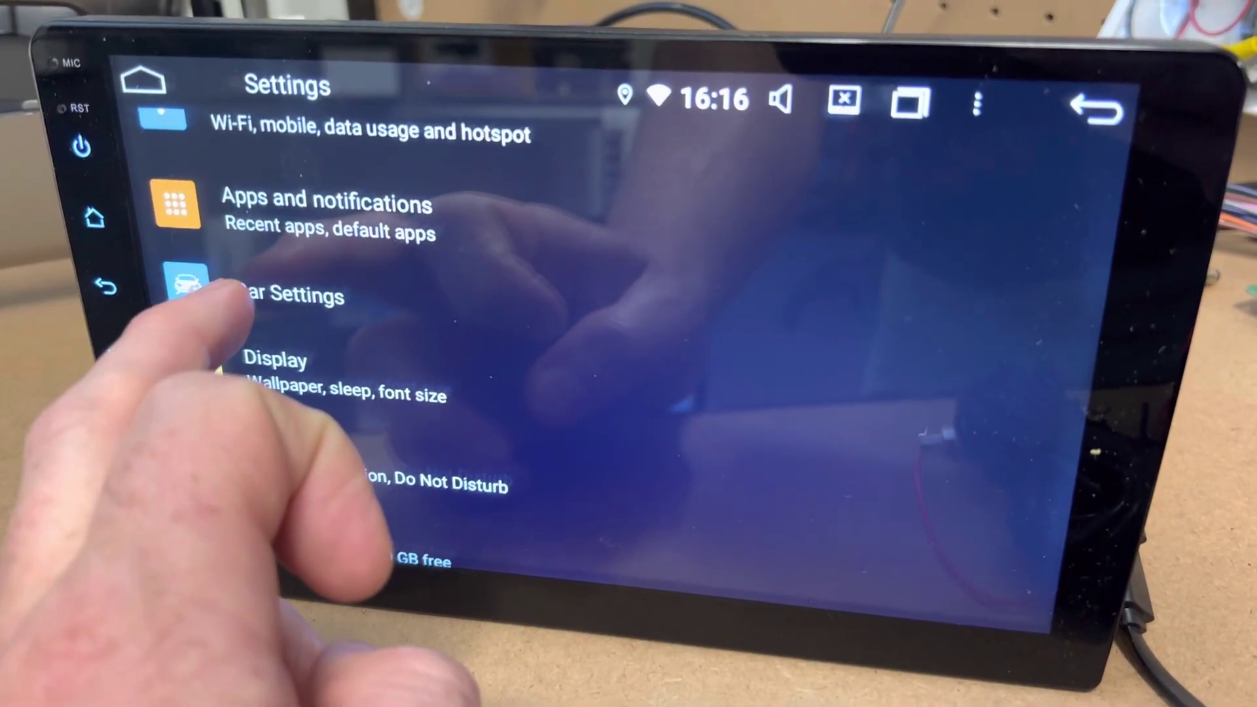
click(236, 295)
click(270, 476)
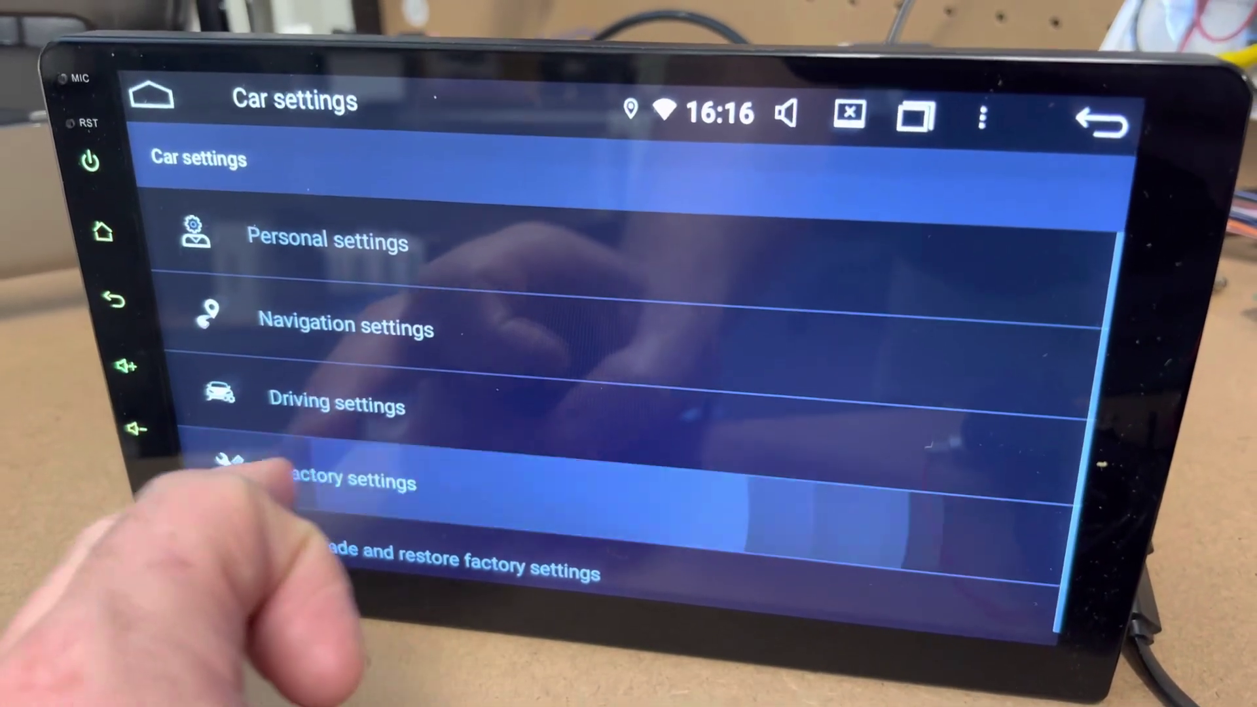
click(384, 339)
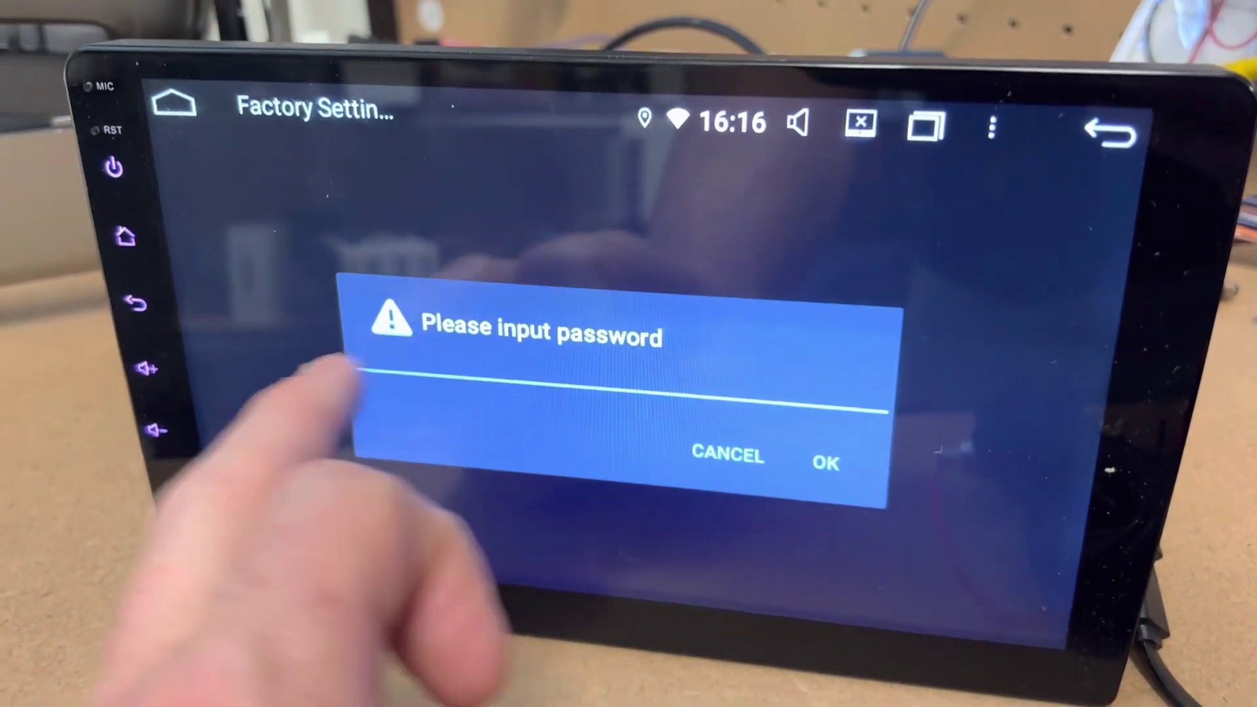
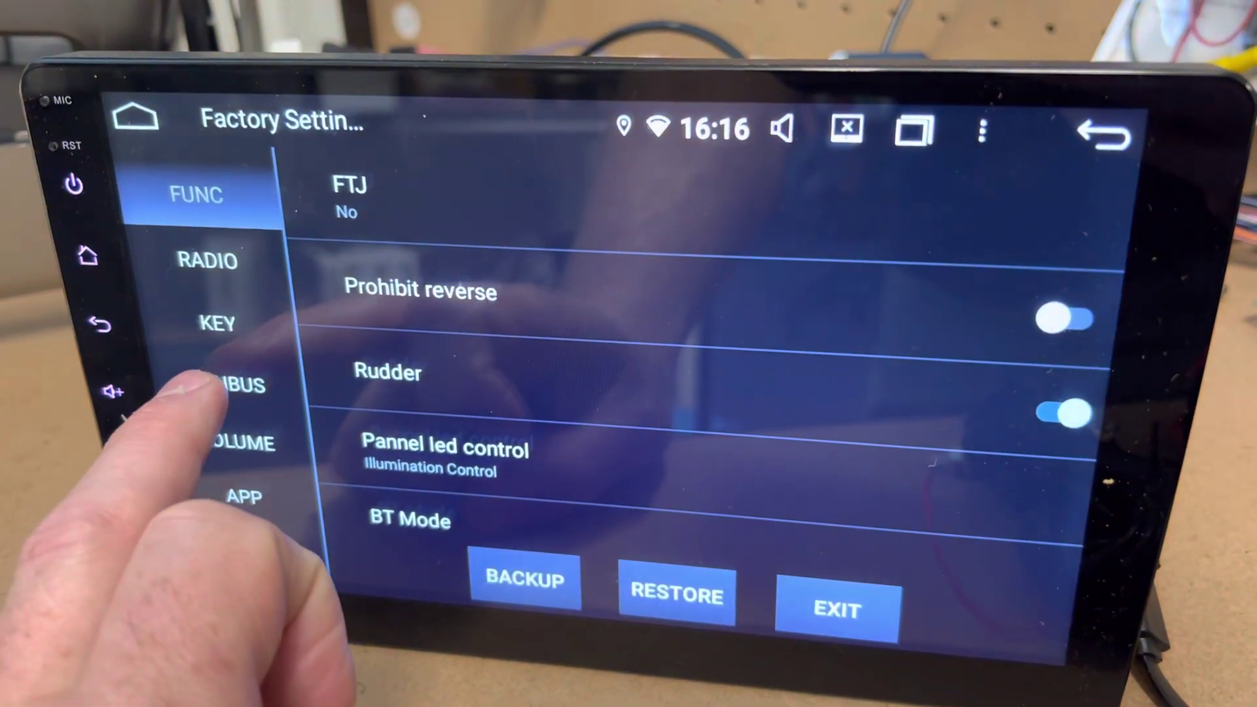
Choose CANBUS in the left menu to show the TOYOTA/CAMRY/RAV4 Canbox settings.
click(196, 384)
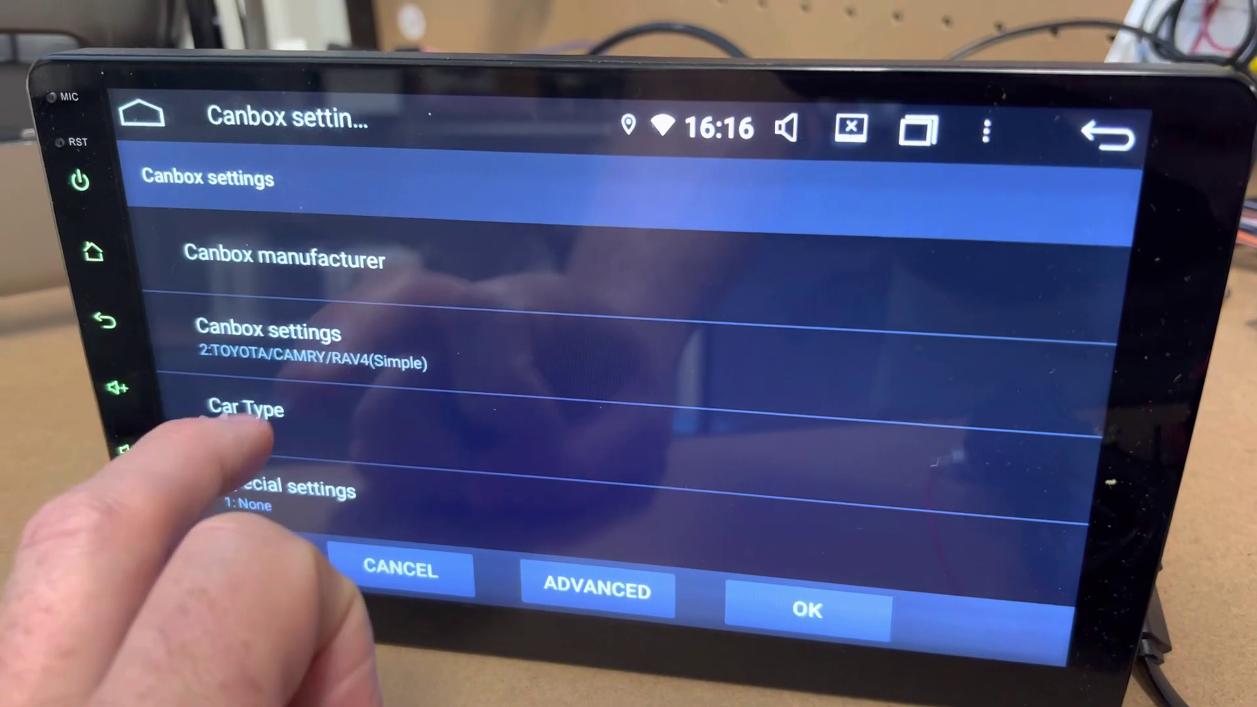
scroll(281, 379, down, 3)
scroll(225, 374, down, 3)
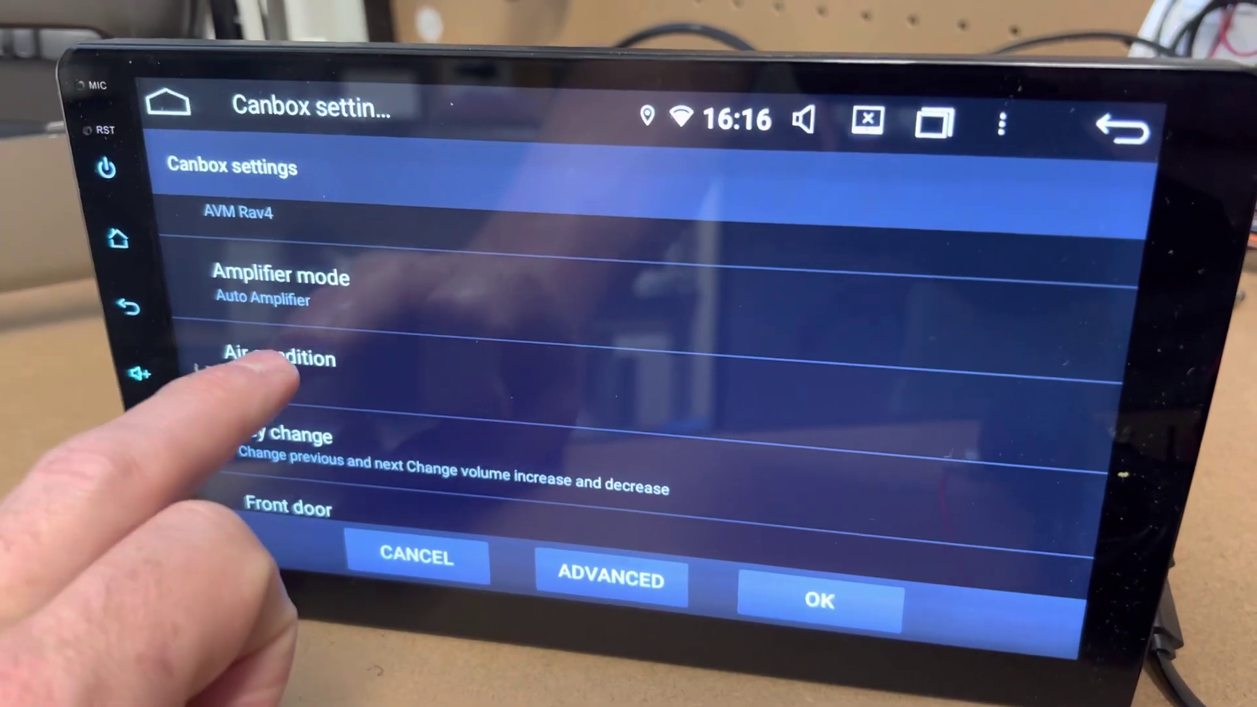
Switch the Canbox Air condition option to Hide.
click(272, 357)
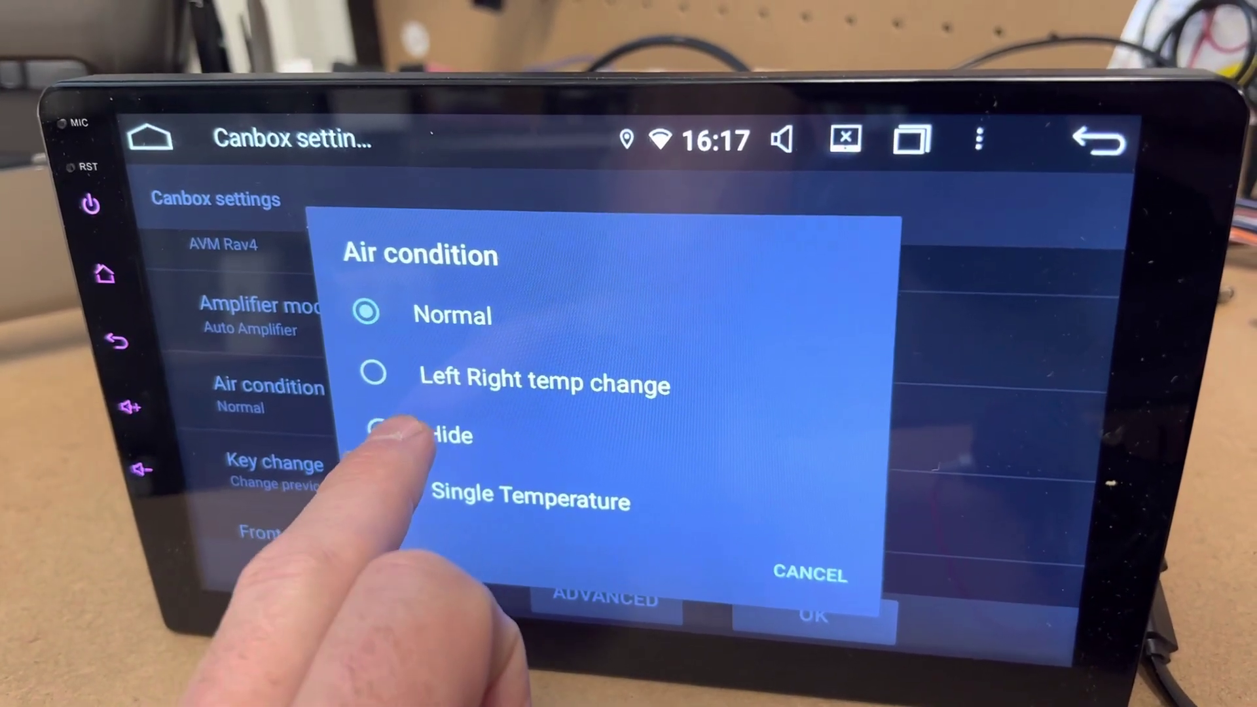
click(377, 432)
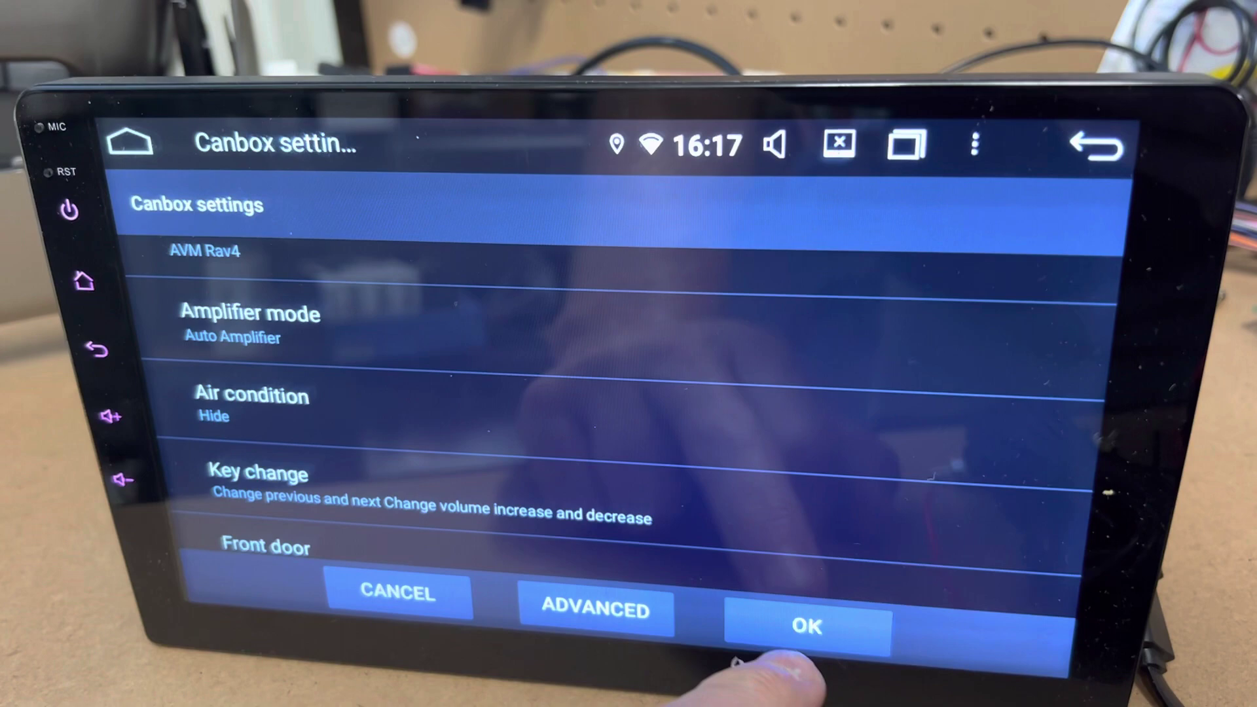
Confirm the Canbox changes with OK, then EXIT Factory Settings.
click(803, 644)
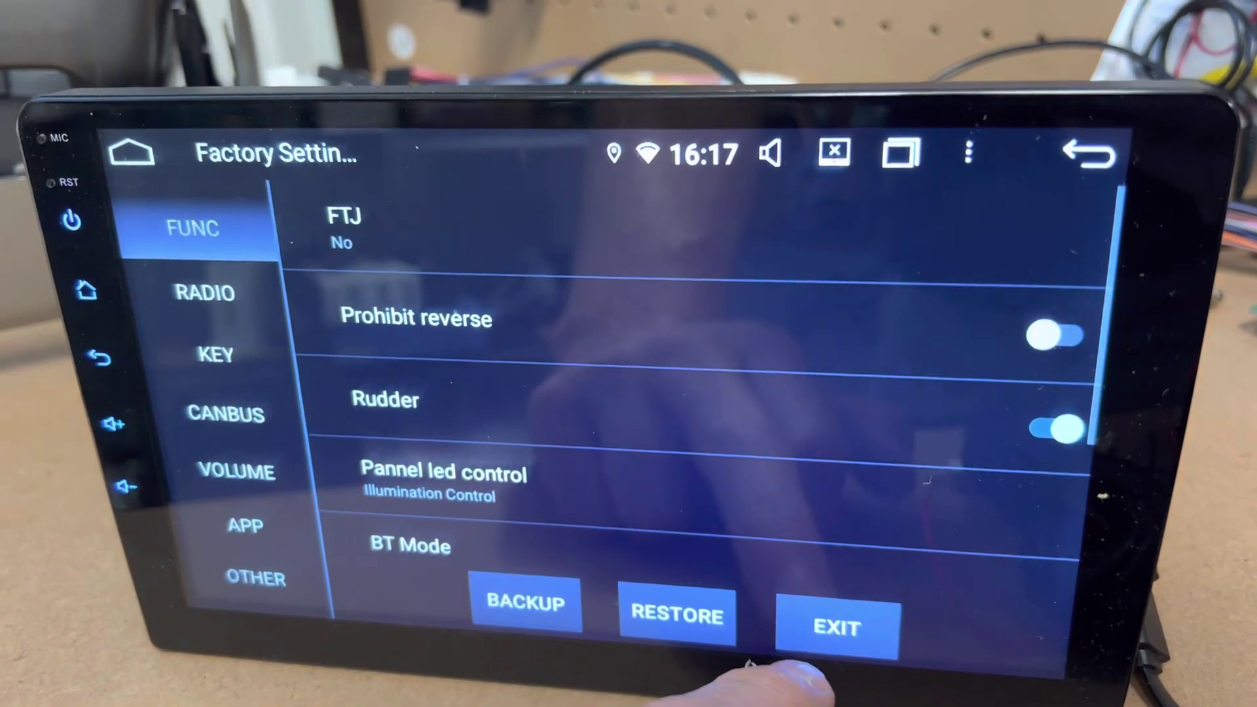
click(842, 629)
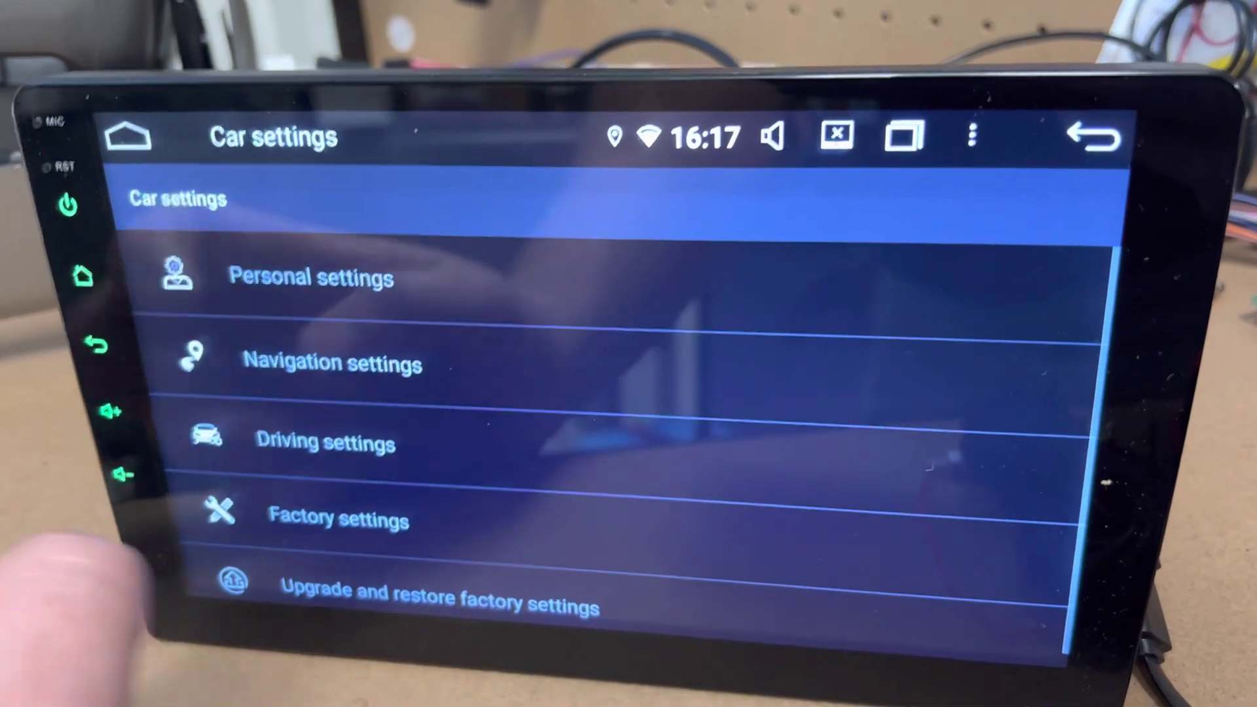